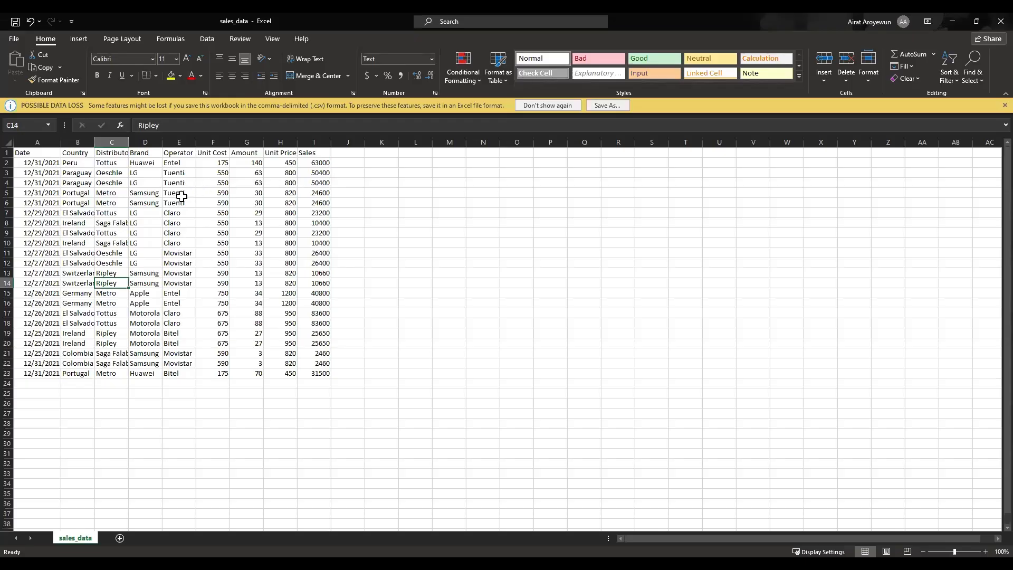
- Widen the Distributor column of the sales_data sheet to fit its contents
click(173, 212)
click(48, 152)
click(84, 153)
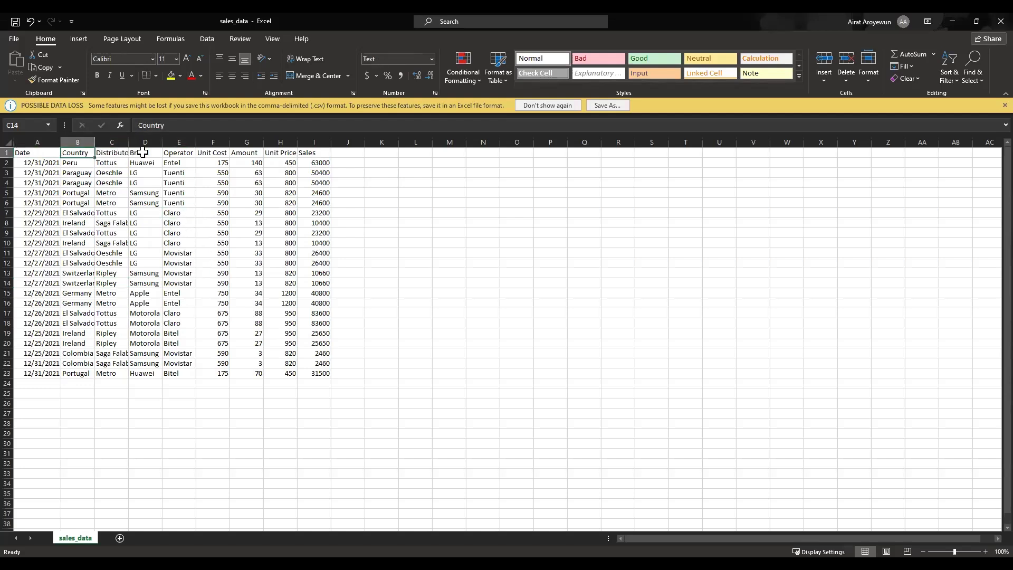
click(120, 142)
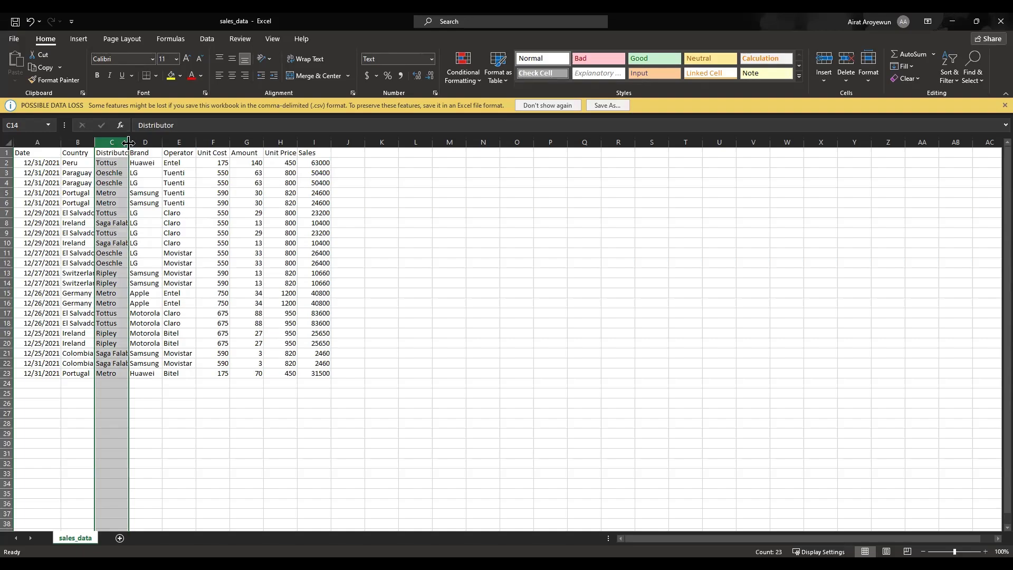
double_click(128, 143)
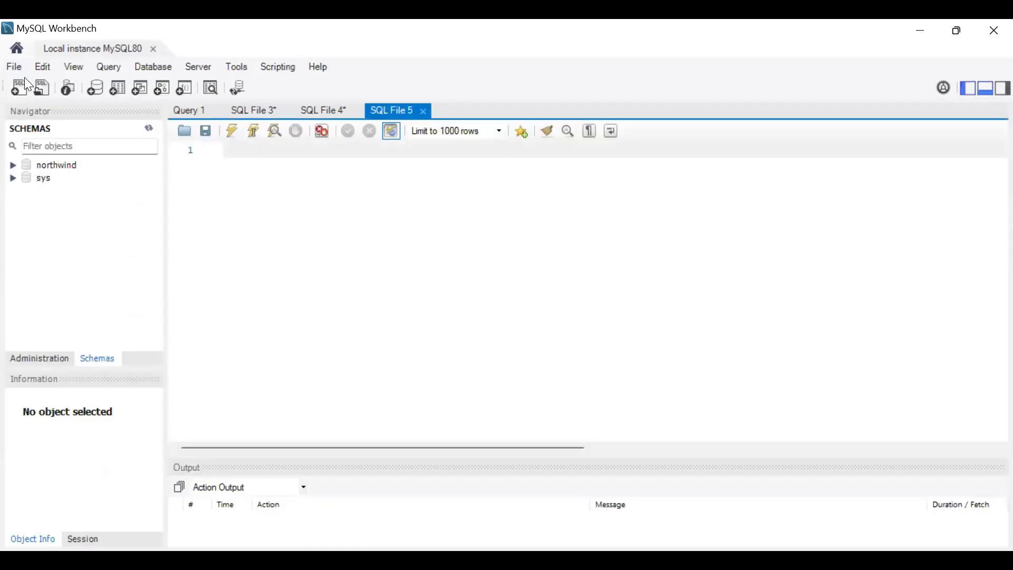
- Switch to MySQL Workbench and create a new schema named sales_analysis, applying its script to the server
click(96, 89)
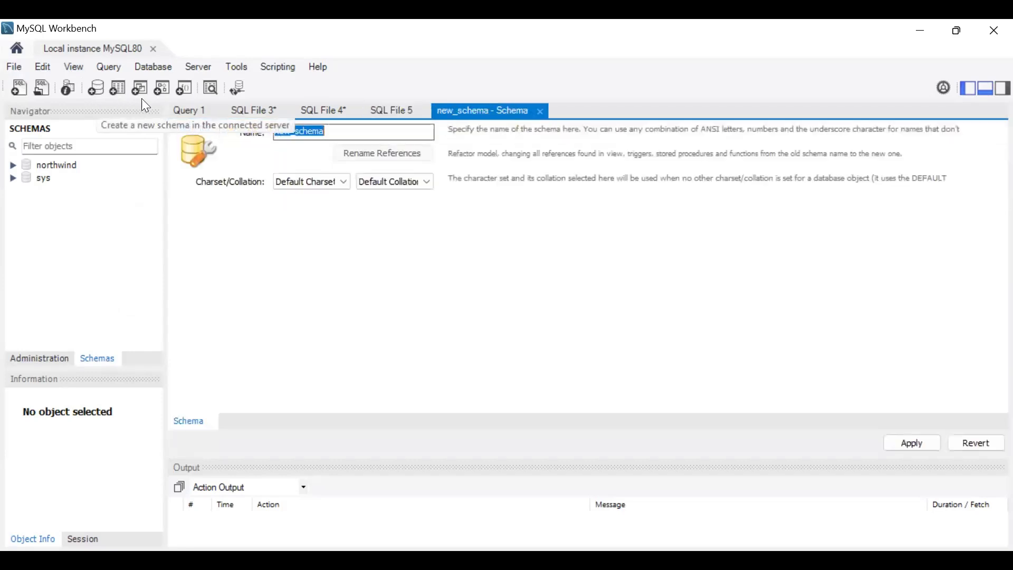
click(324, 131)
key(BackSpace)
key(BackSpace)
key(BackSpace)
key(BackSpace)
key(BackSpace)
key(BackSpace)
key(BackSpace)
key(BackSpace)
key(BackSpace)
key(BackSpace)
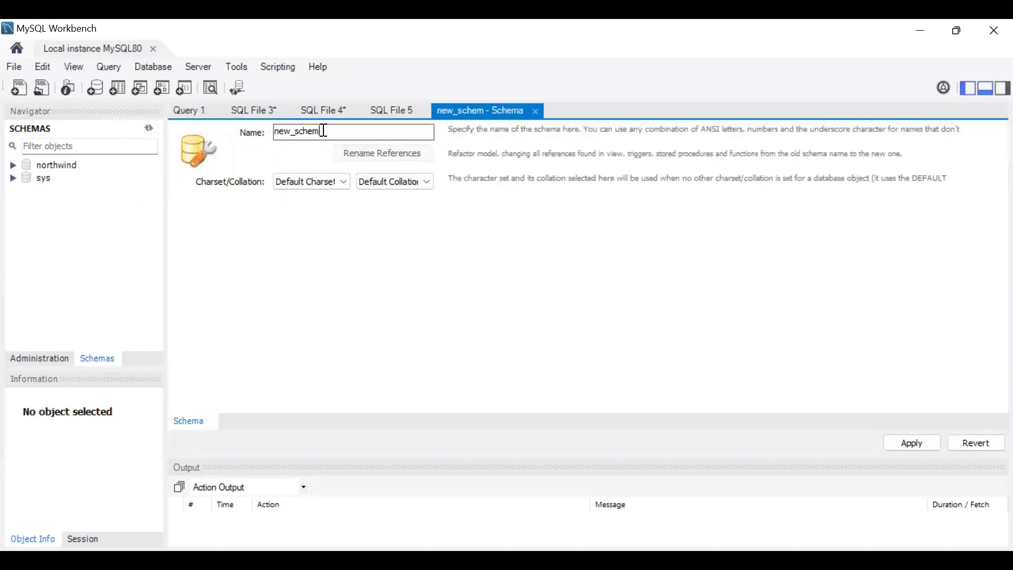
text(s)
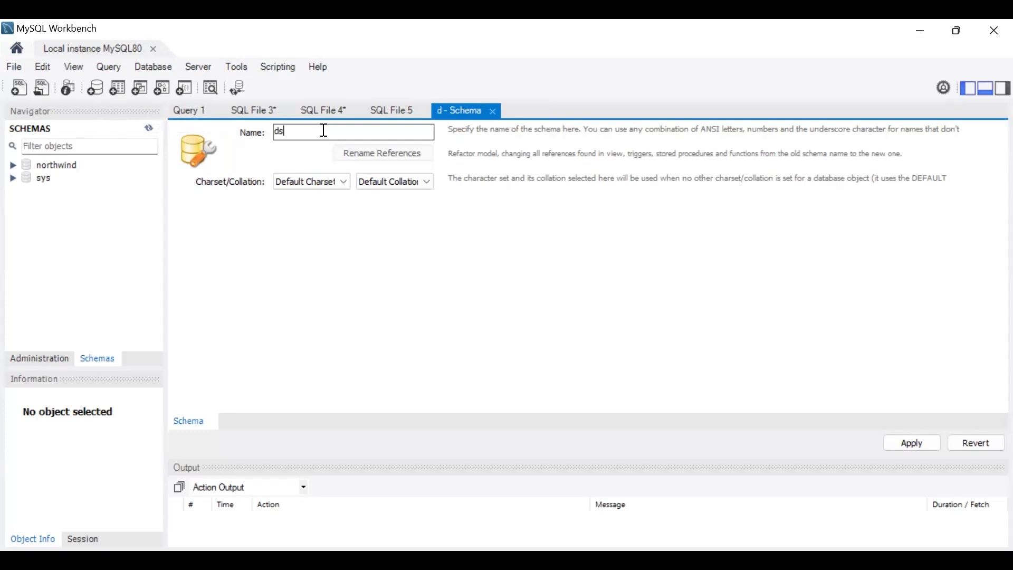
text(ales)
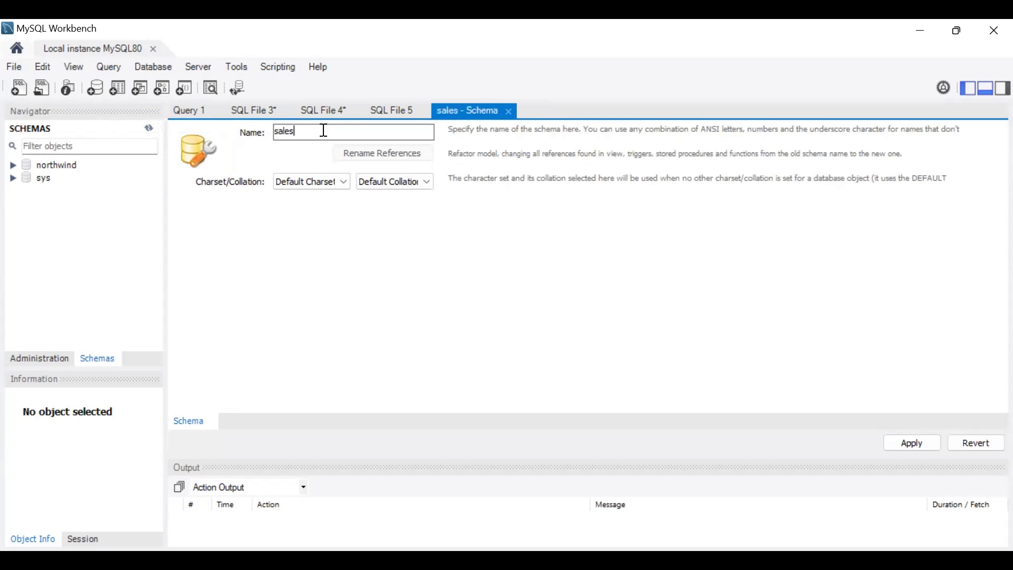
text(_anal)
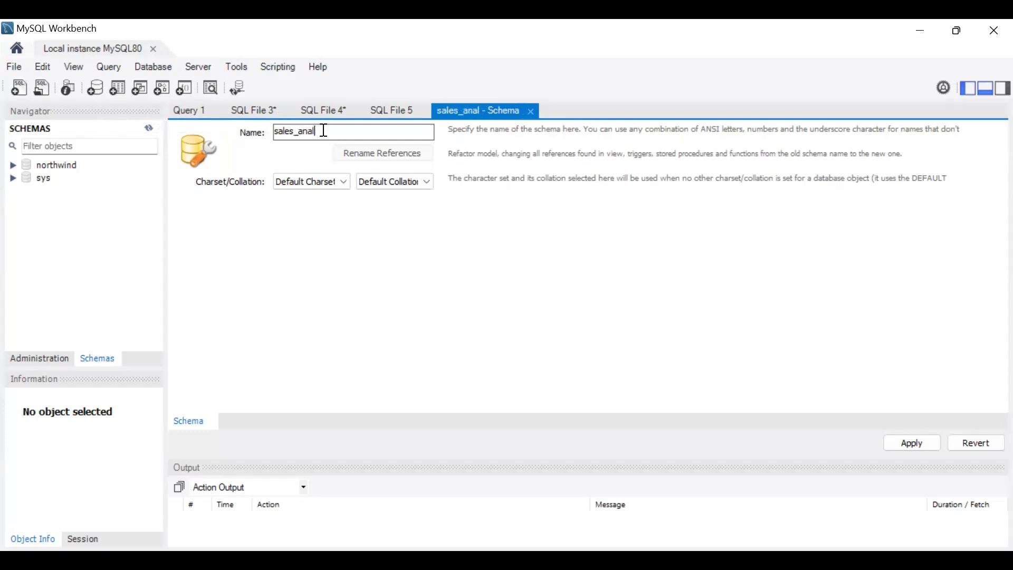
text(ysis)
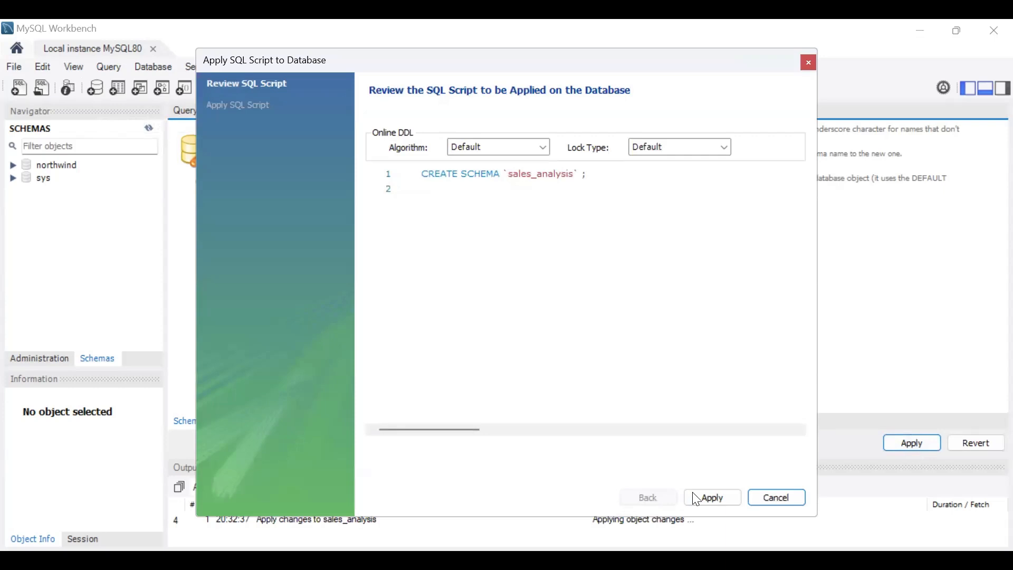
click(695, 496)
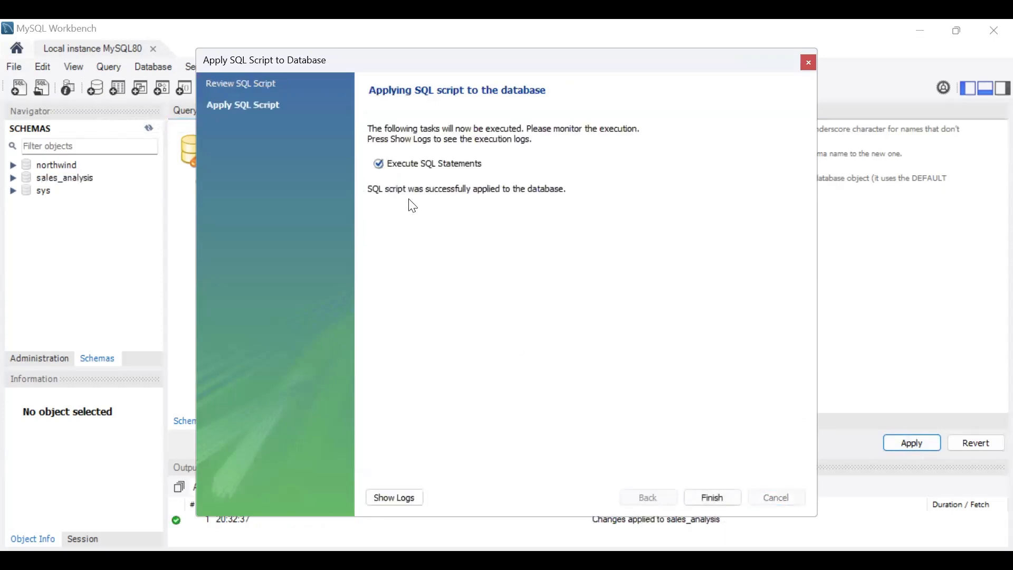
click(712, 497)
- Set sales_analysis as the default schema and select its Tables node
click(72, 178)
right_click(71, 175)
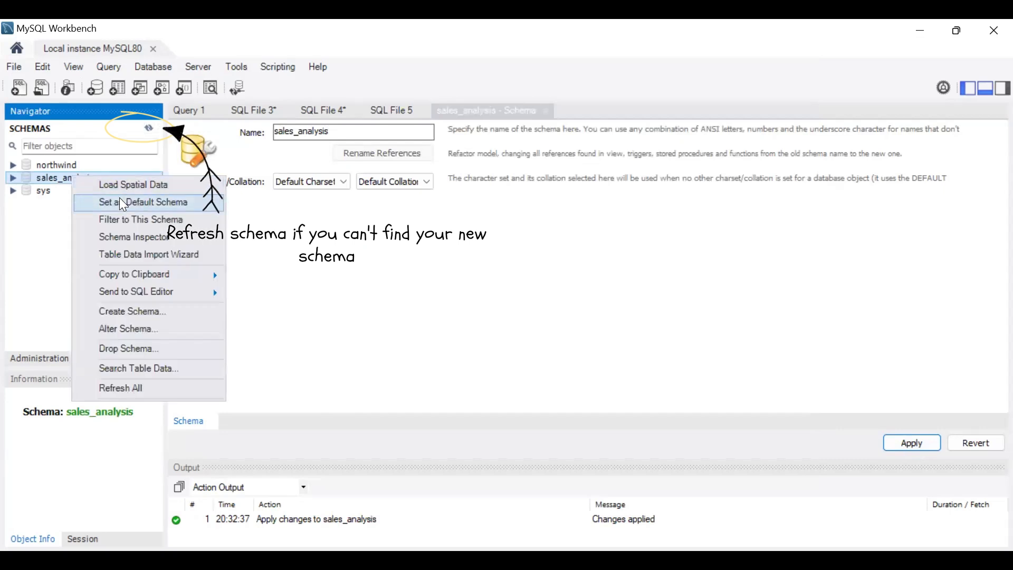
click(119, 200)
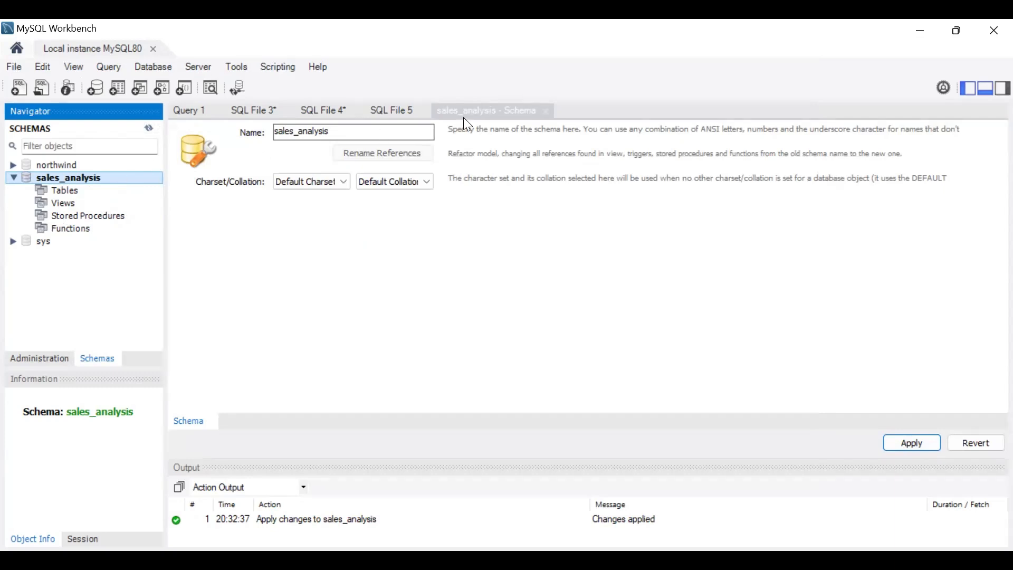
click(47, 186)
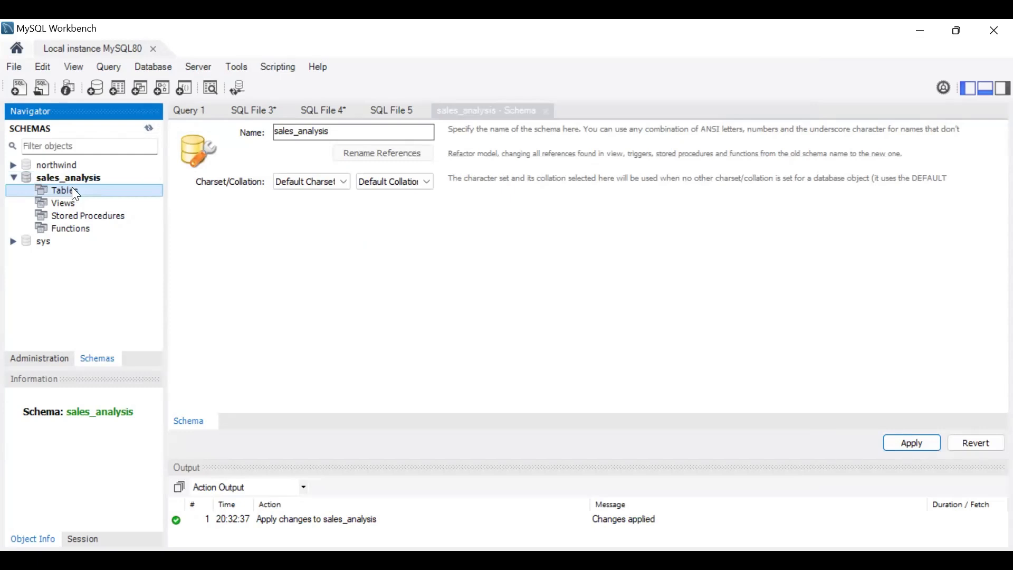
right_click(73, 190)
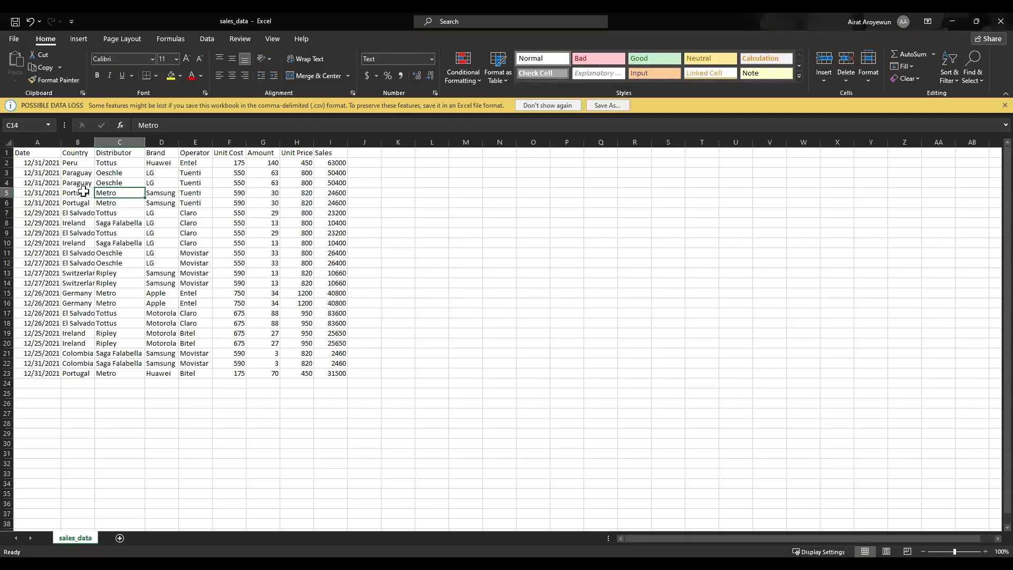
- Switch to Excel and format the Date column of sales_data with the 2012-03-14 date type
click(52, 139)
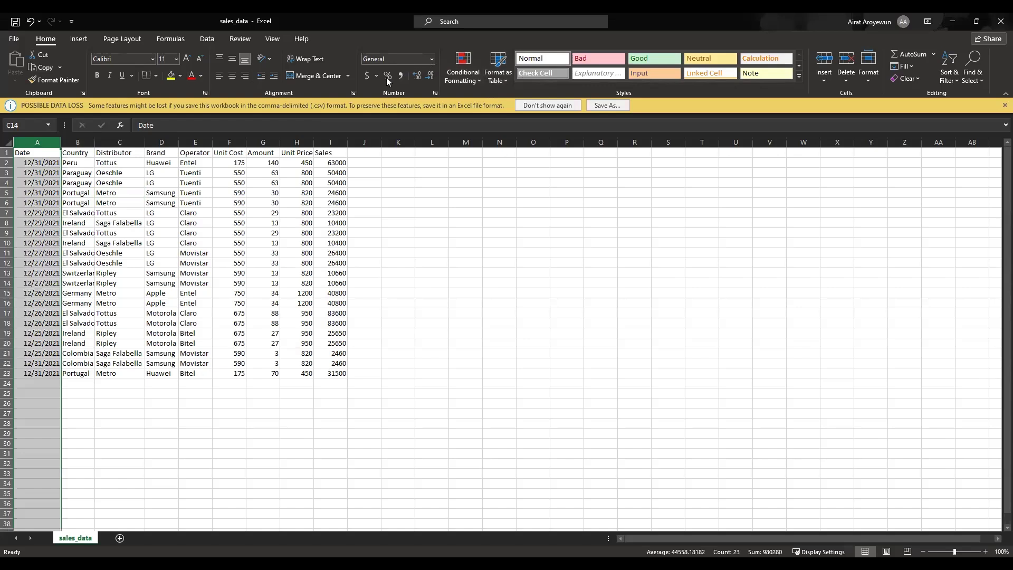
click(432, 58)
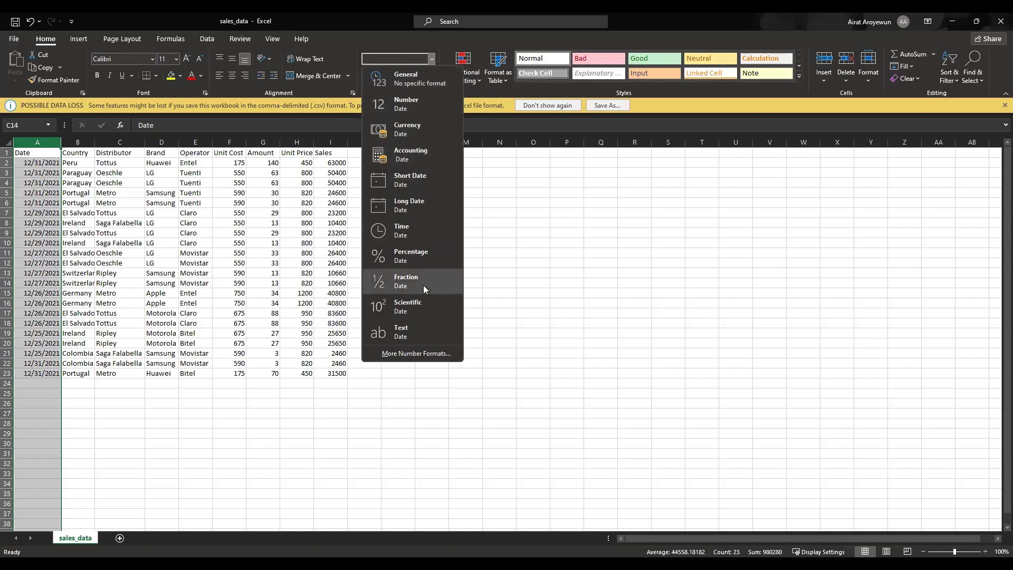
click(427, 352)
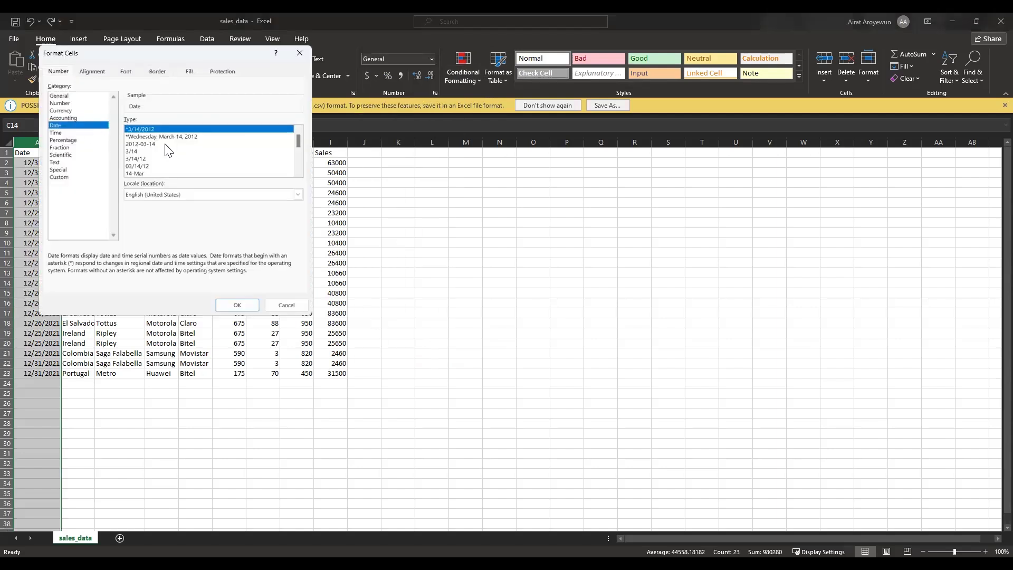
click(144, 144)
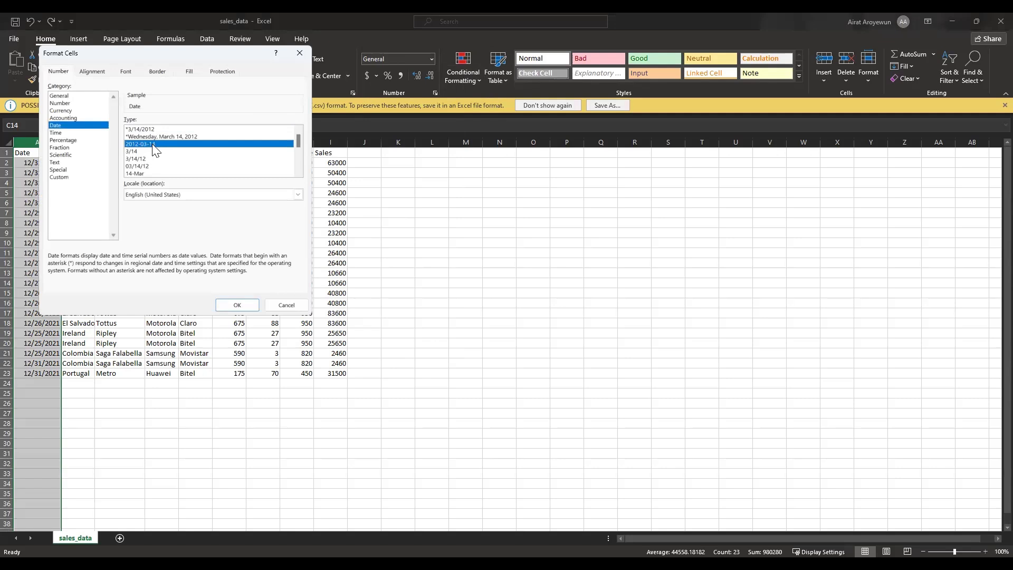
click(250, 305)
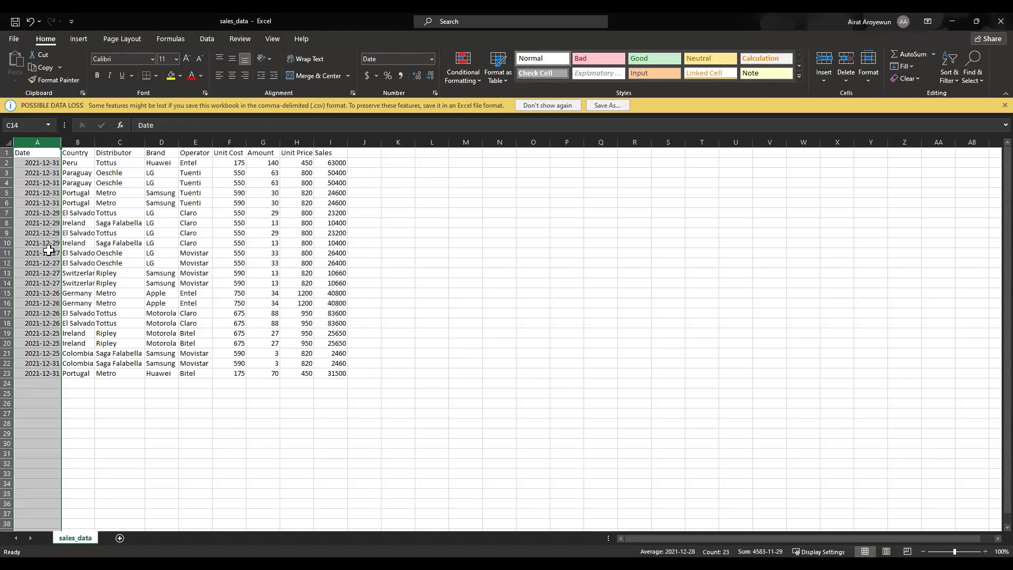
- Check the number format of each remaining column in the sheet, from Country through Sales
click(81, 139)
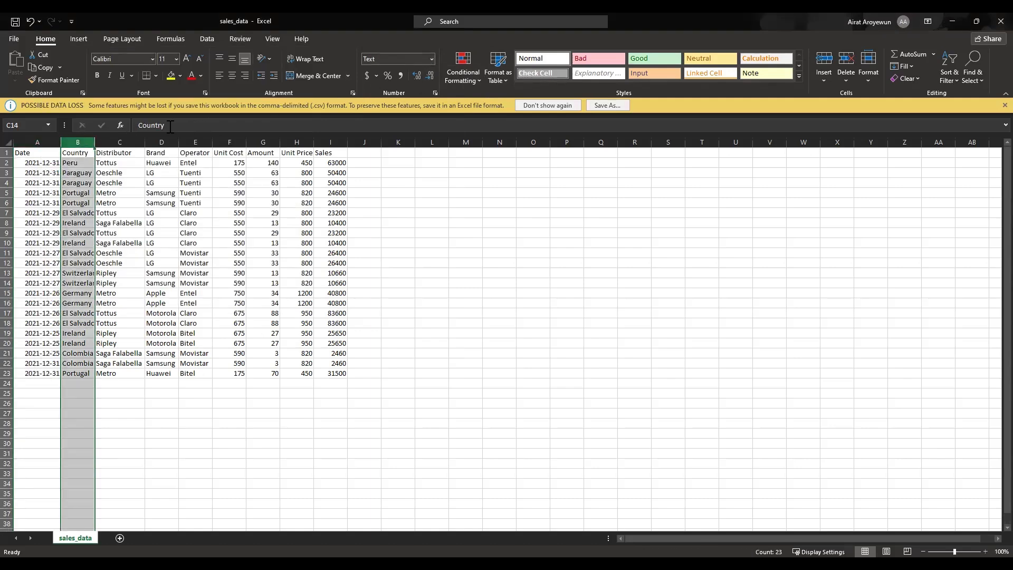
click(118, 141)
click(165, 142)
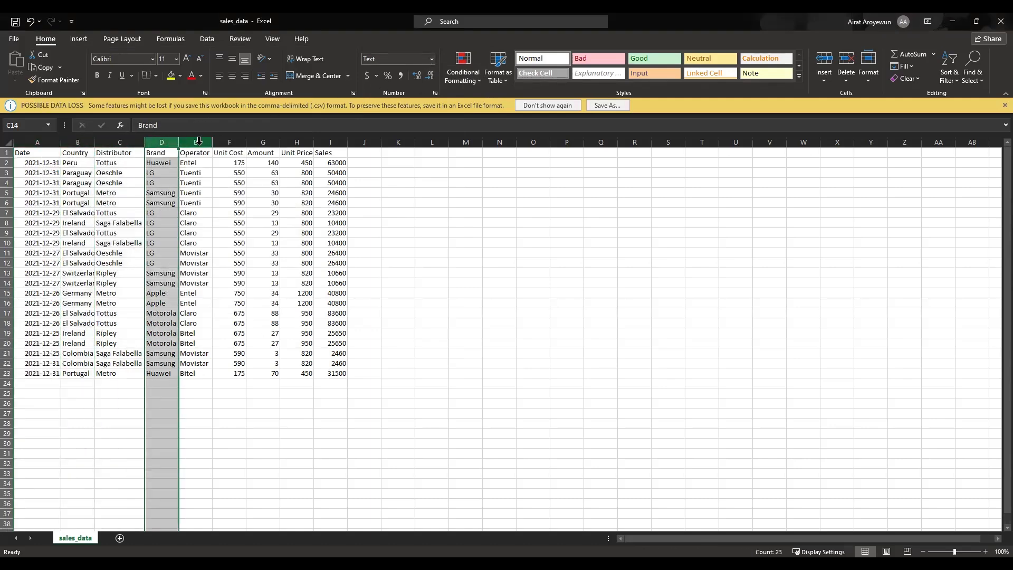
click(198, 142)
click(233, 141)
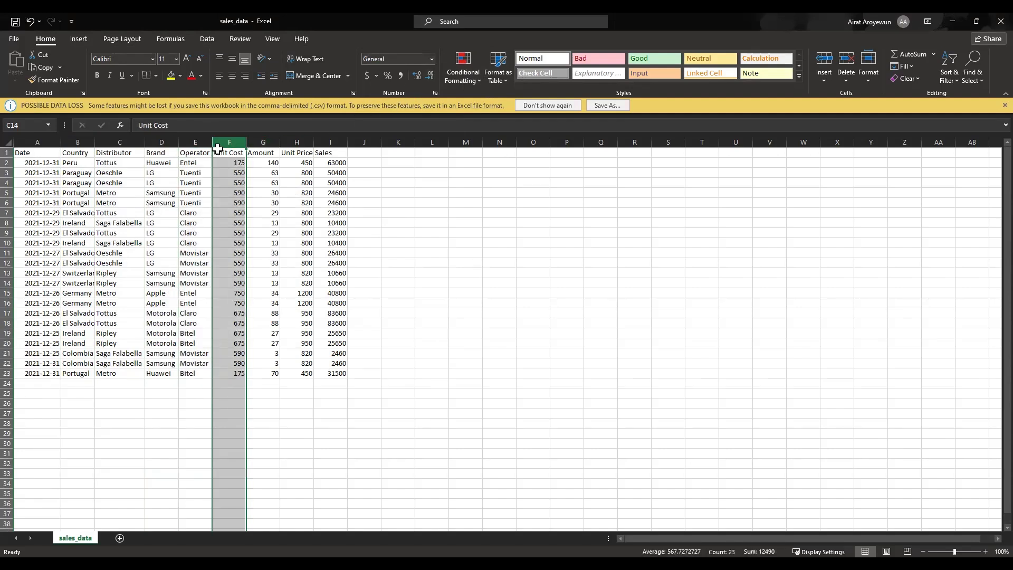
click(261, 141)
click(296, 142)
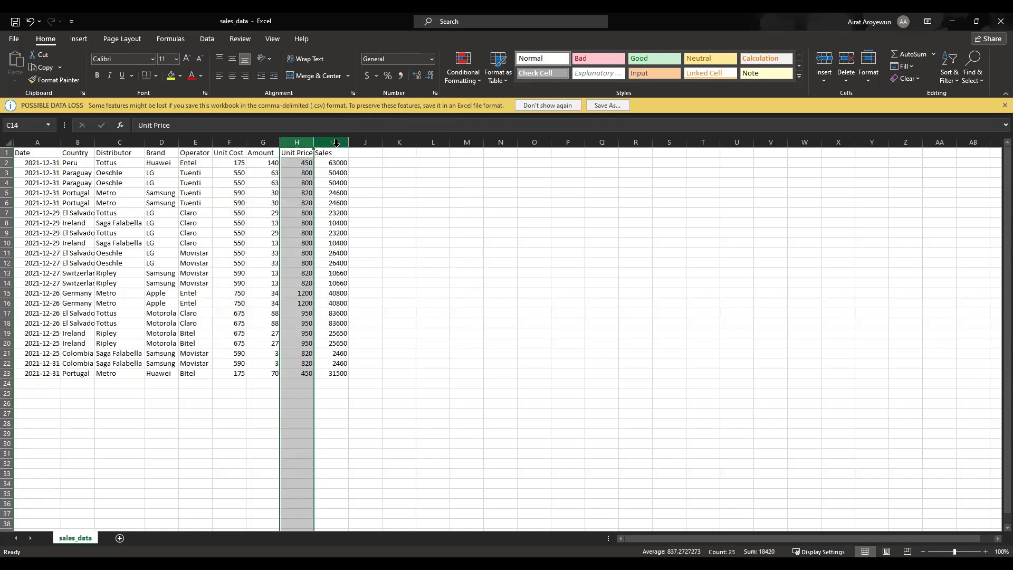
click(331, 143)
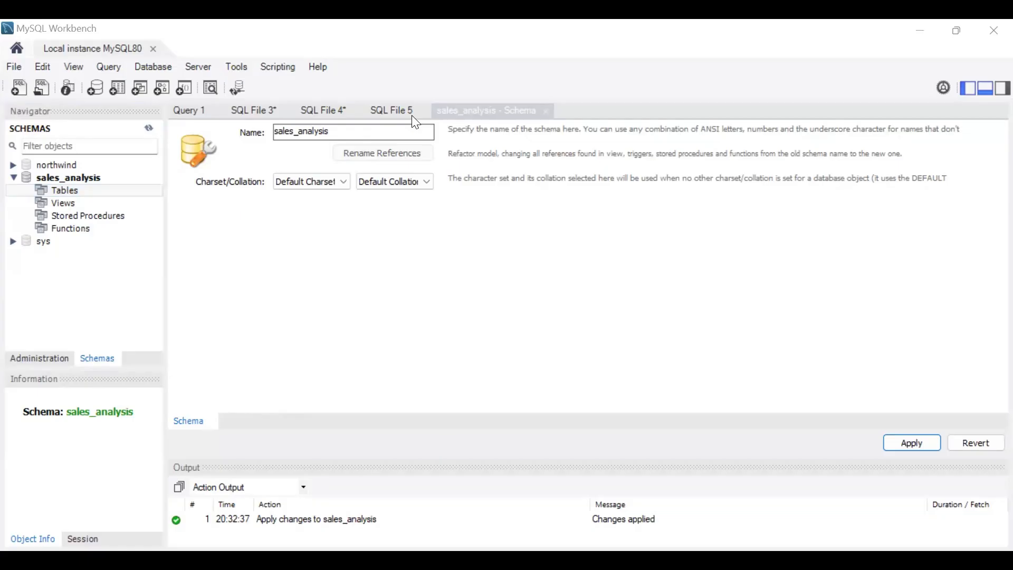
- In MySQL Workbench, start a table data import of sales_data.csv from Downloads into a new sales_data table in sales_analysis
right_click(98, 191)
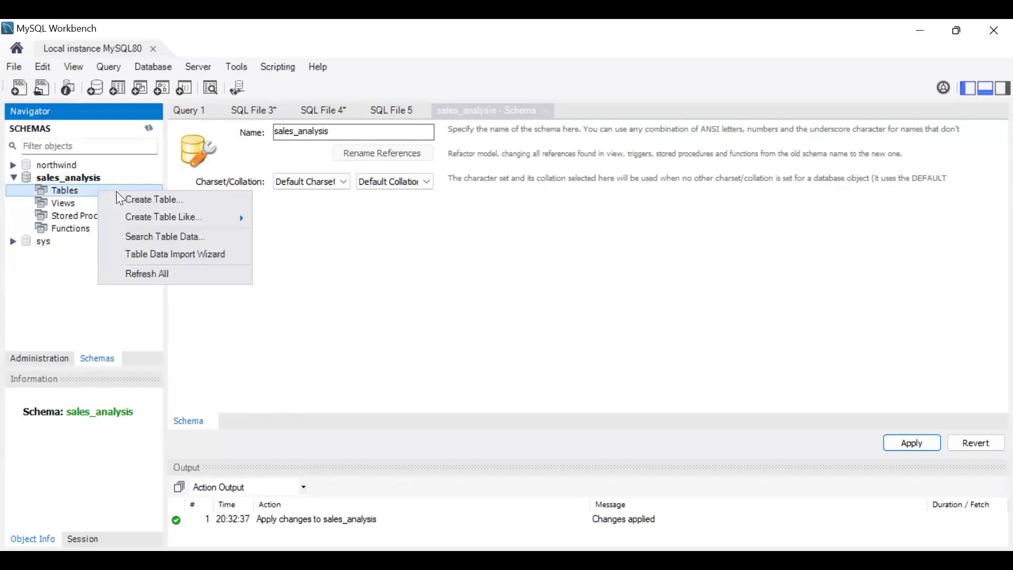
click(157, 260)
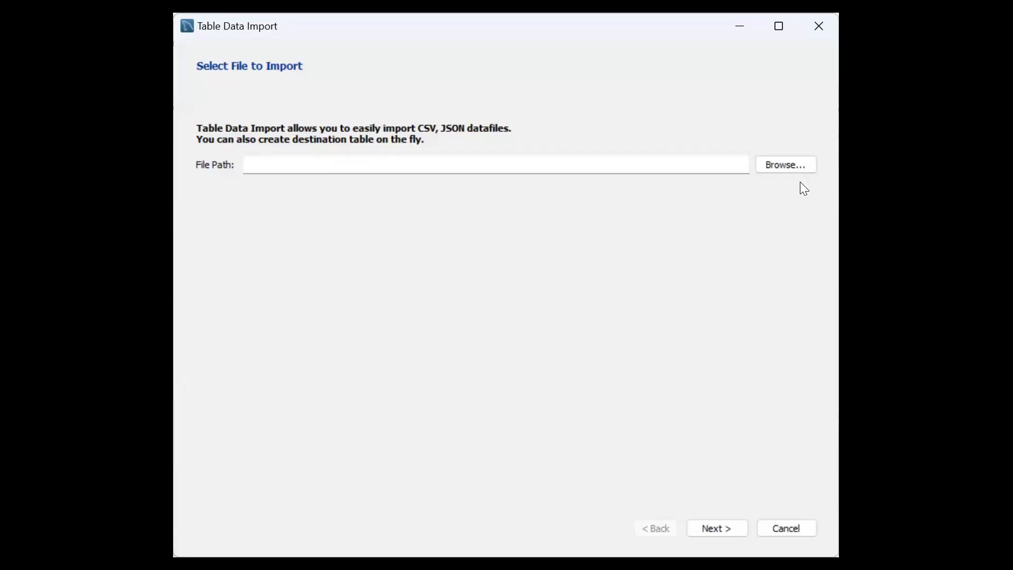
click(797, 162)
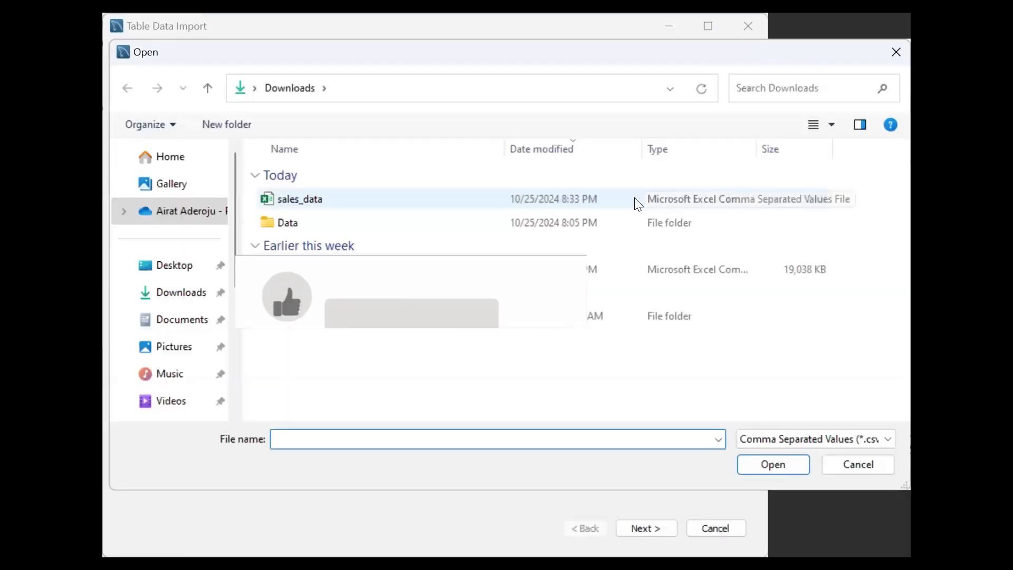
click(334, 196)
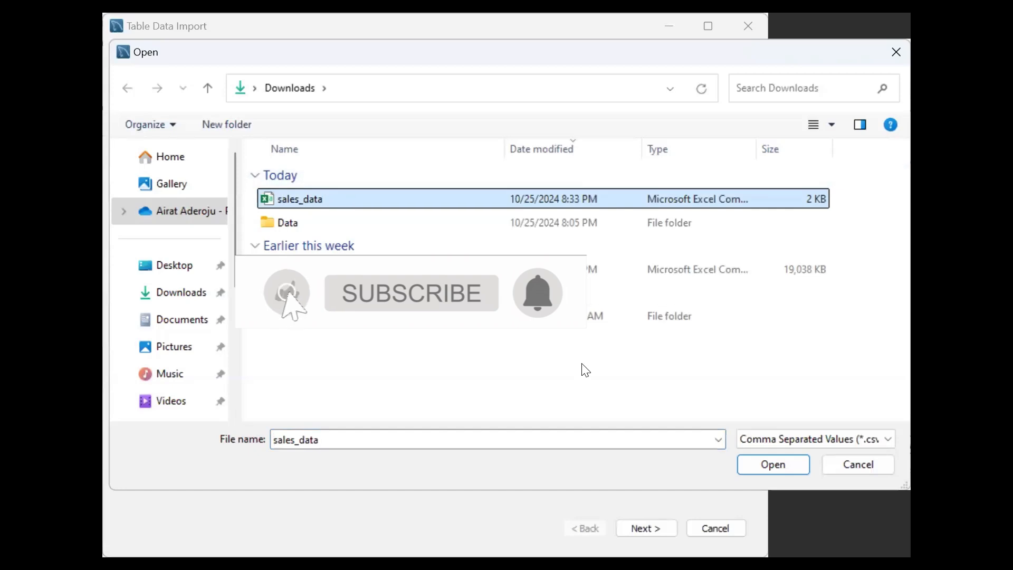
click(777, 458)
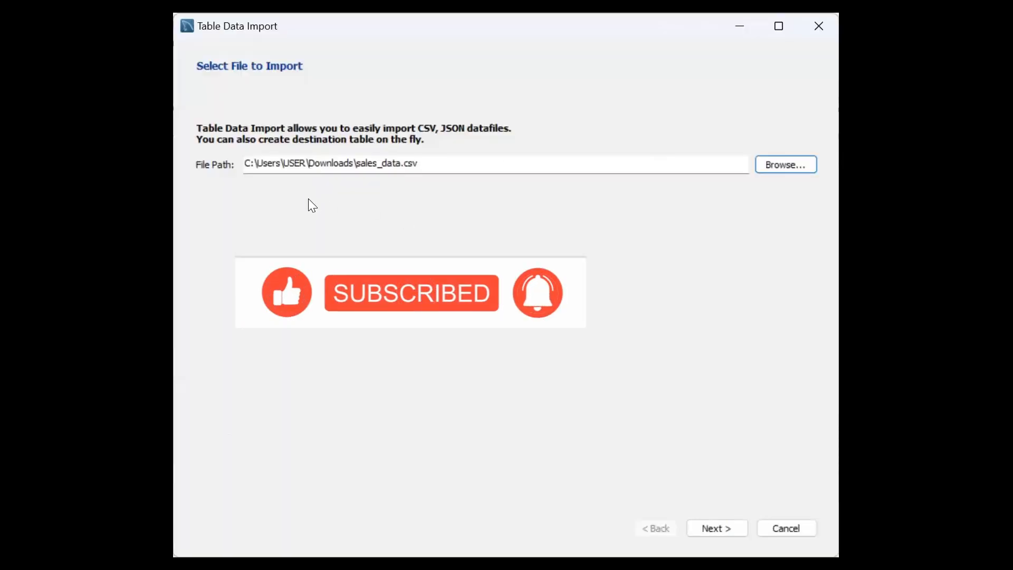
click(729, 524)
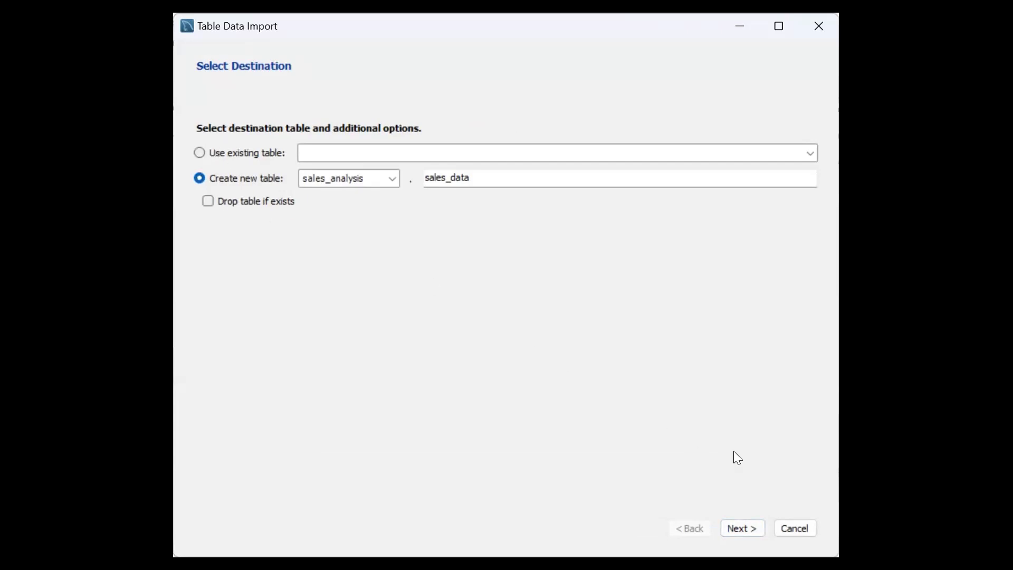
click(741, 527)
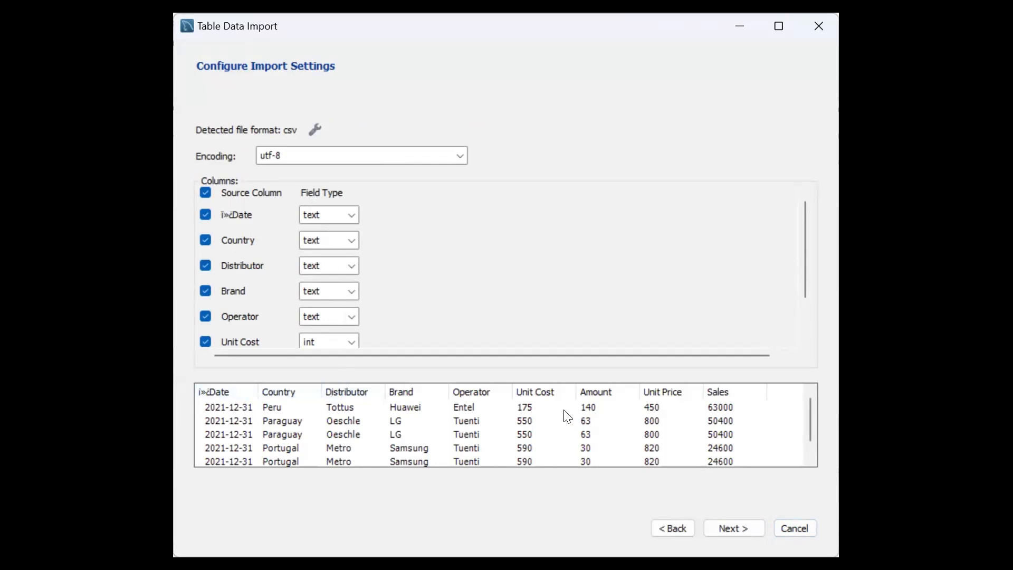
- Review the detected column types in the import settings and set the Date column's field type to datetime
scroll(386, 246, down, 2)
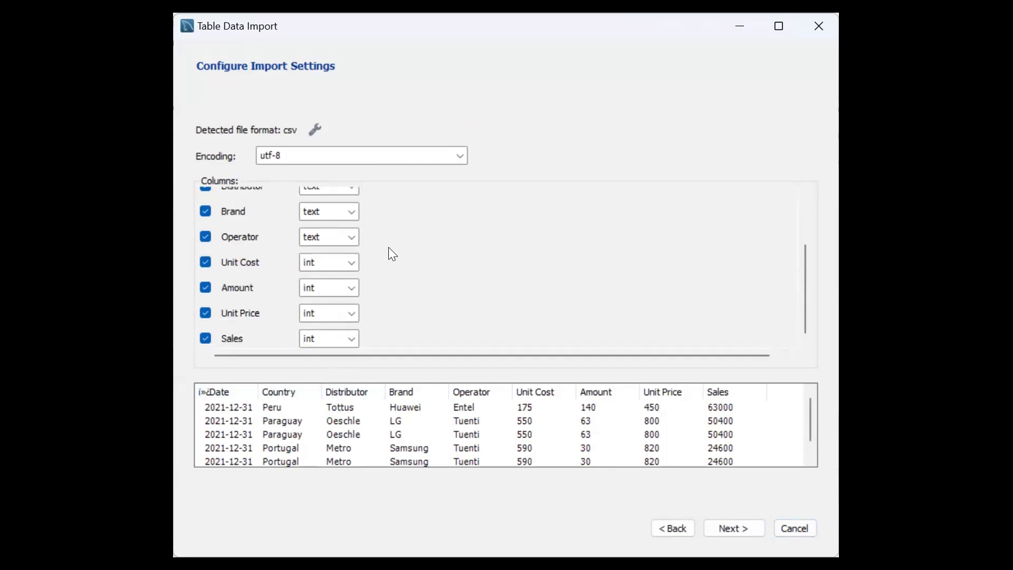
scroll(399, 271, up, 2)
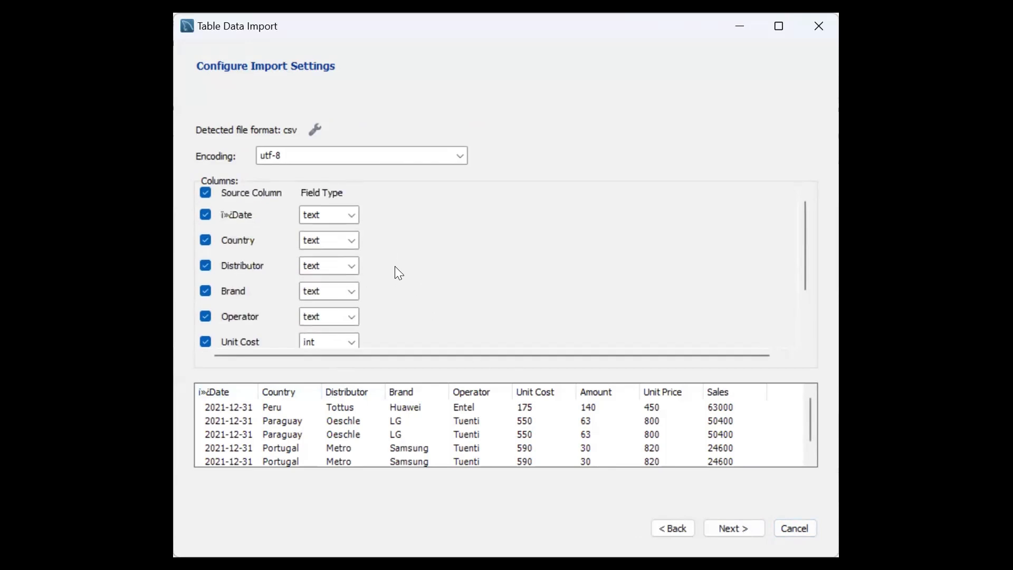
click(353, 216)
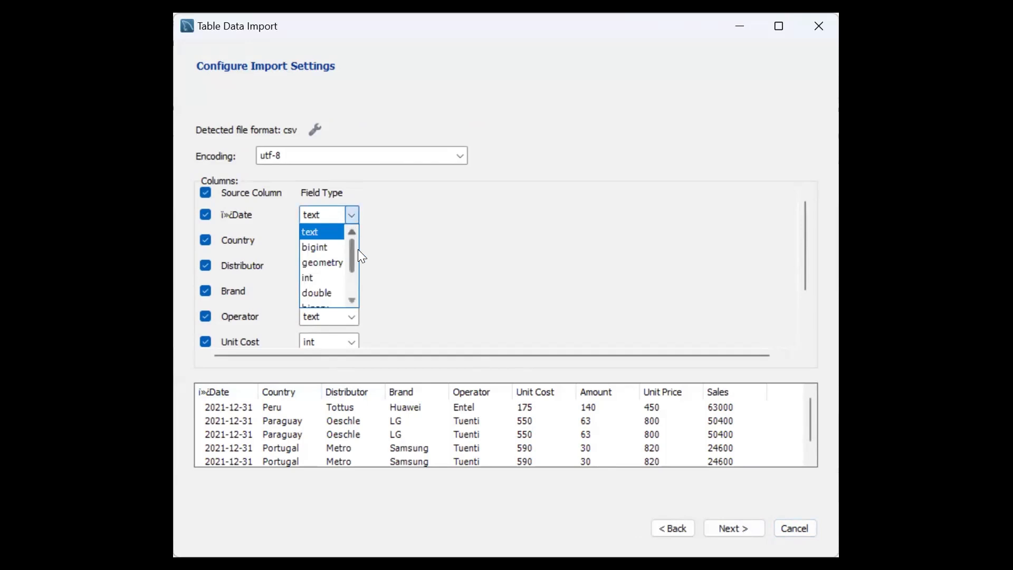
drag(354, 257, 356, 276)
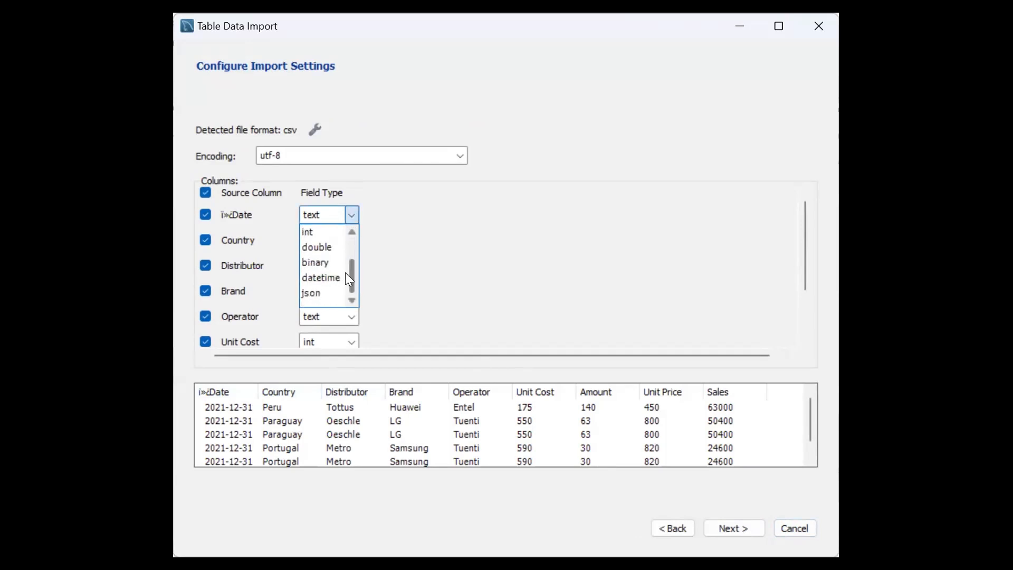
click(322, 278)
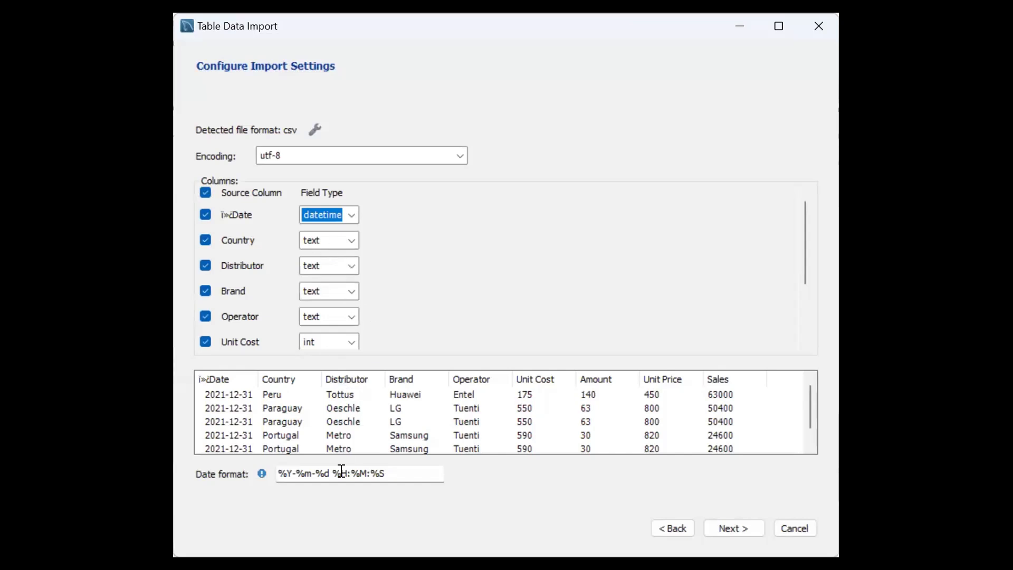
- Remove the time part from the import's date format, leaving %Y-%m-%d
click(285, 472)
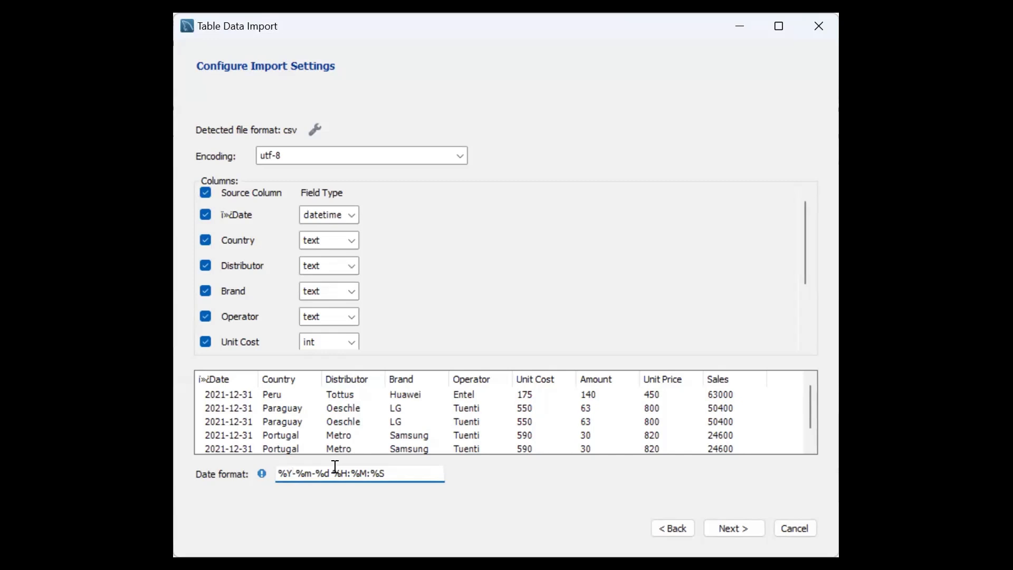
drag(333, 466, 425, 474)
key(BackSpace)
key(BackSpace)
- Check the field types of the remaining columns and execute the data import
click(351, 267)
scroll(450, 269, down, 3)
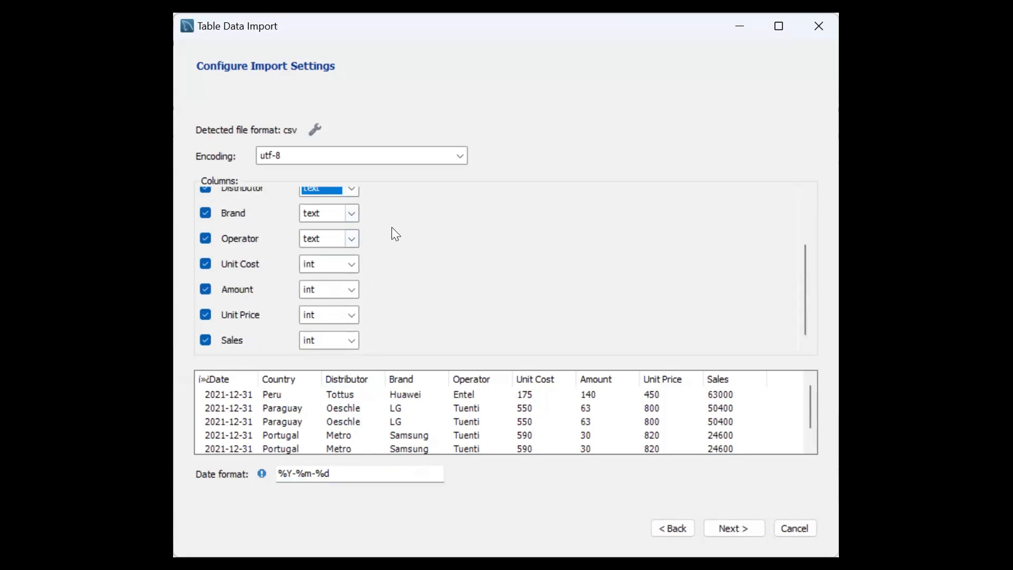
scroll(382, 222, up, 3)
click(723, 522)
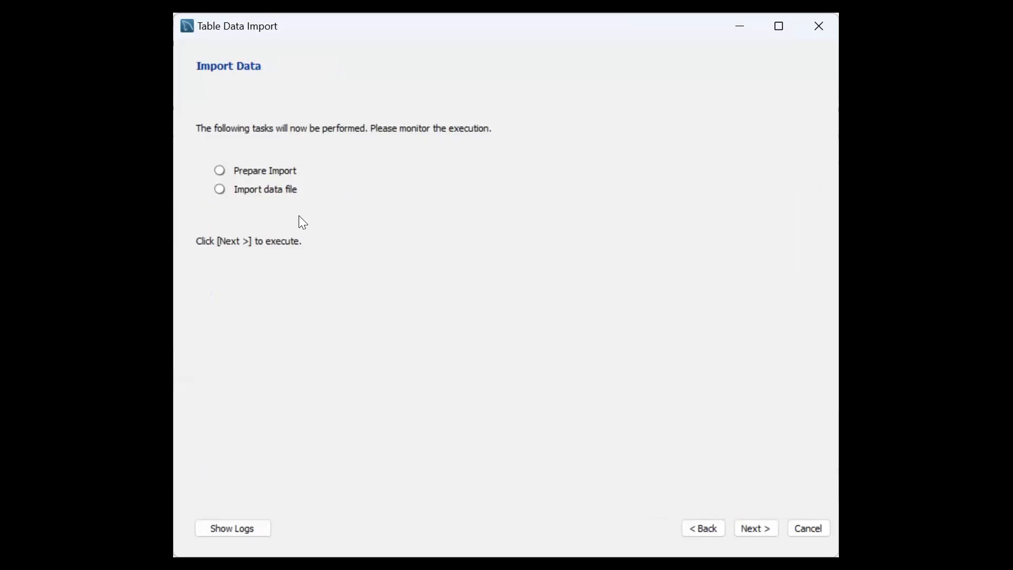
click(748, 530)
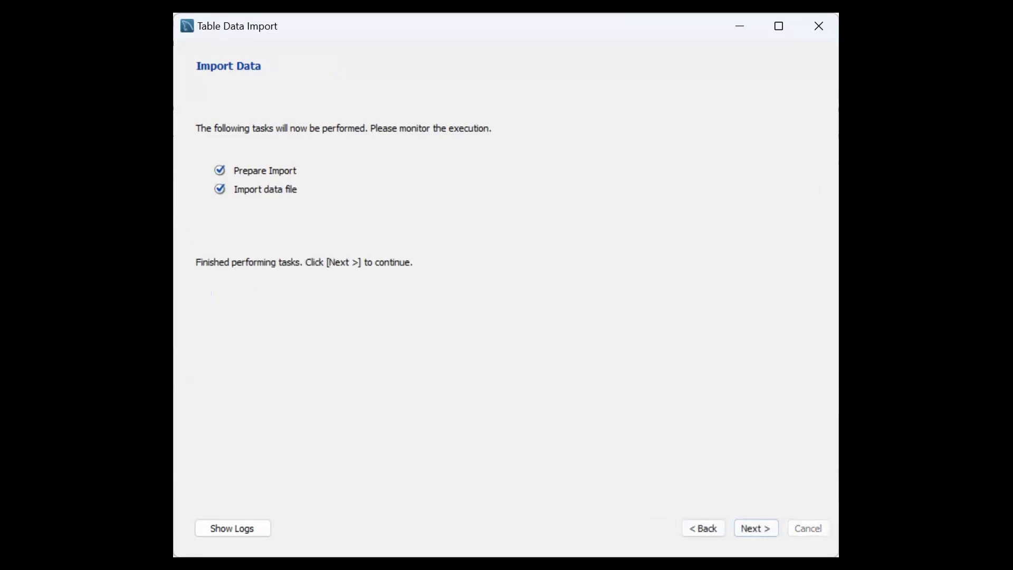
- Read through the import's message log to its end and finish the import wizard
click(266, 526)
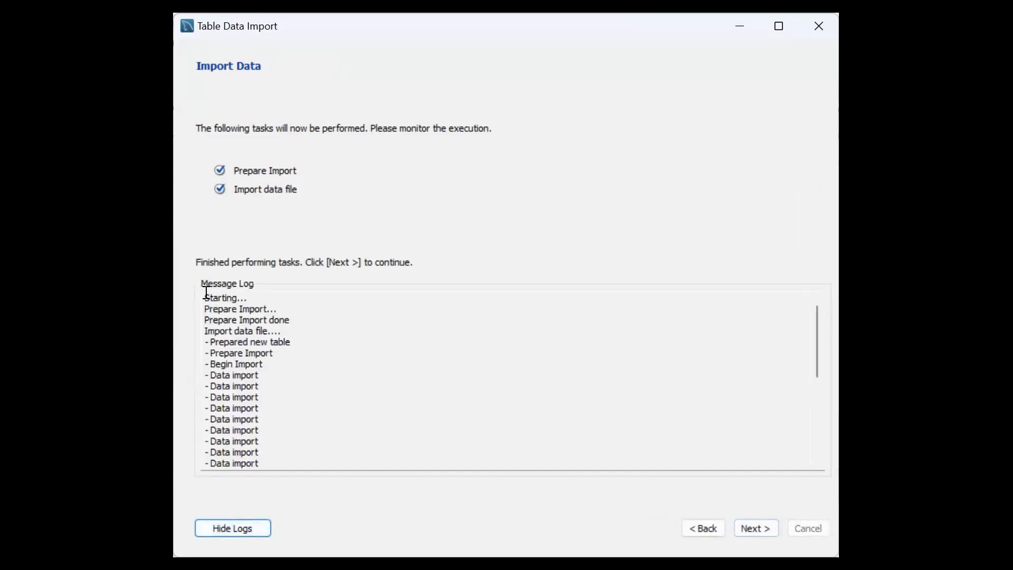
scroll(277, 343, down, 1)
scroll(277, 343, down, 3)
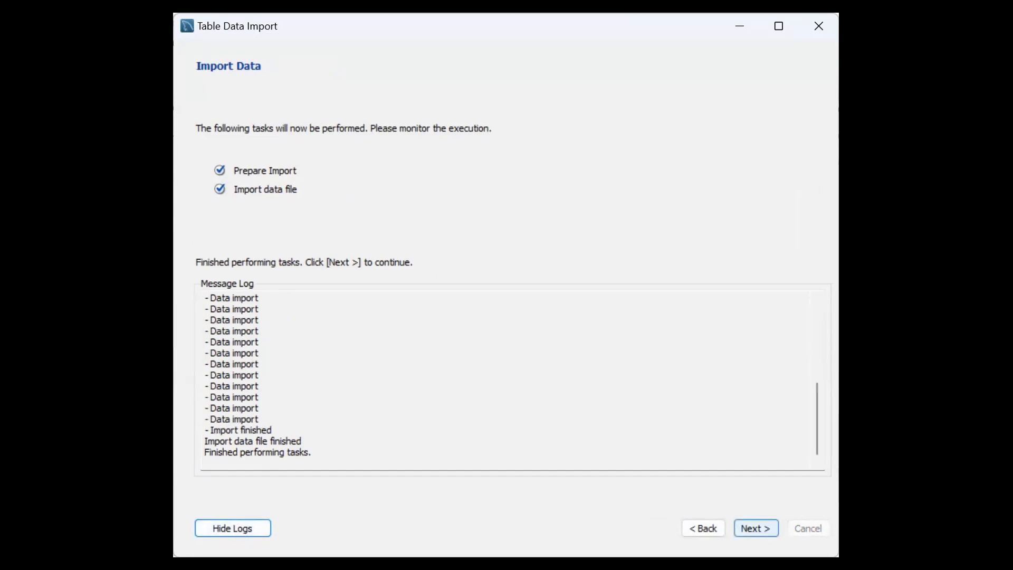
click(753, 526)
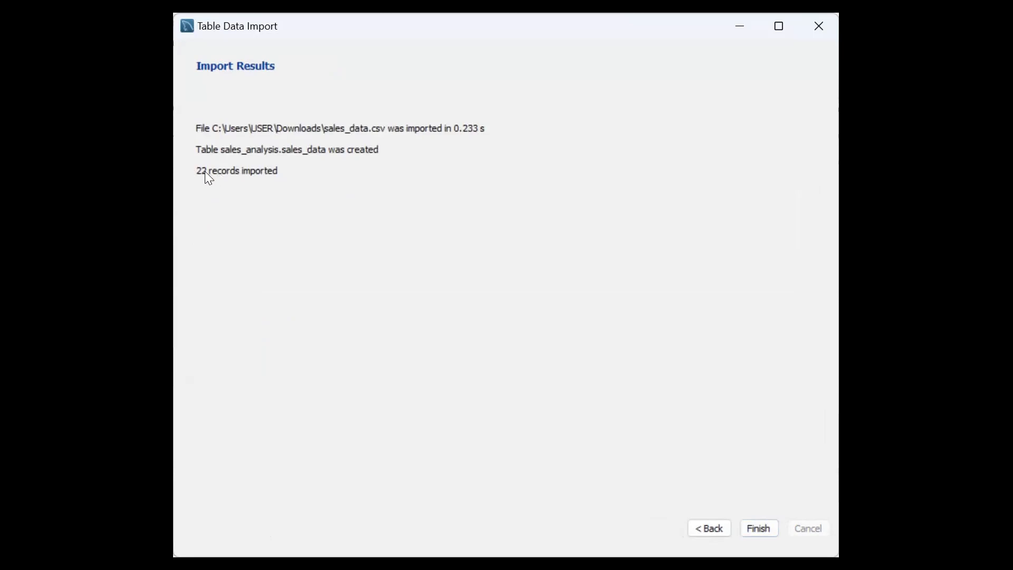
click(759, 528)
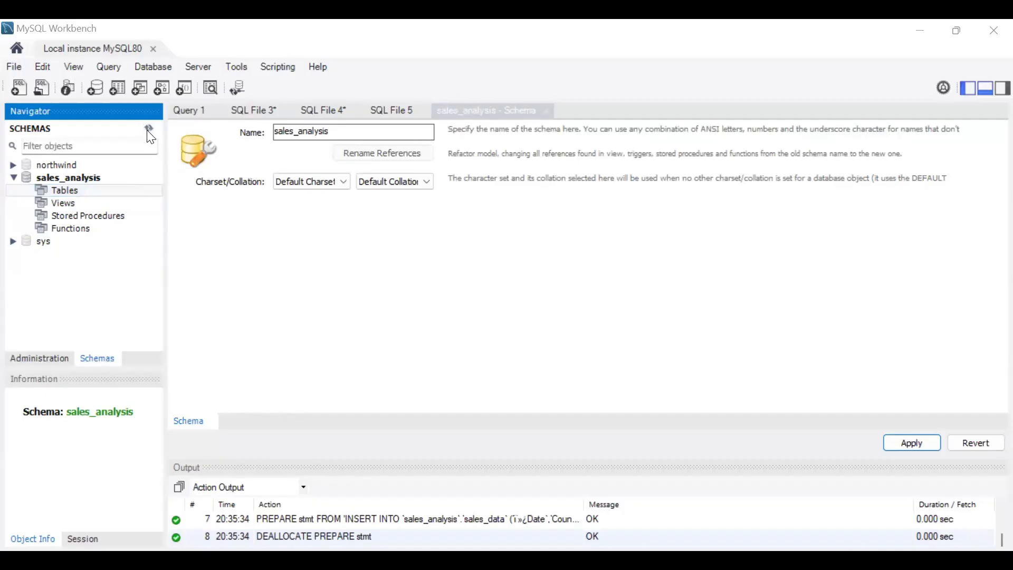
- Expand the sales_analysis tables down to the columns of sales_data and select the table to inspect its column types
double_click(35, 190)
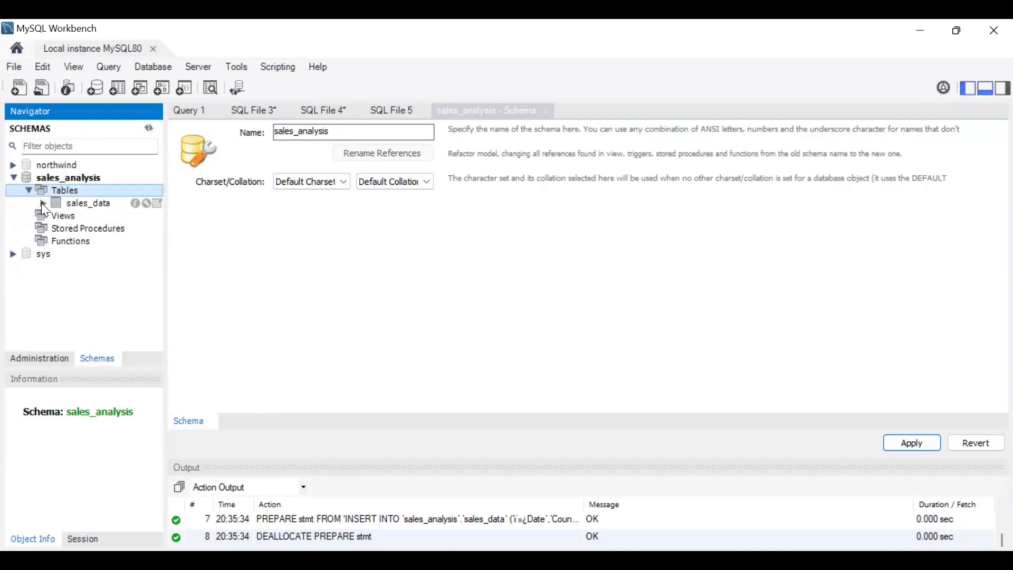
click(42, 202)
click(58, 215)
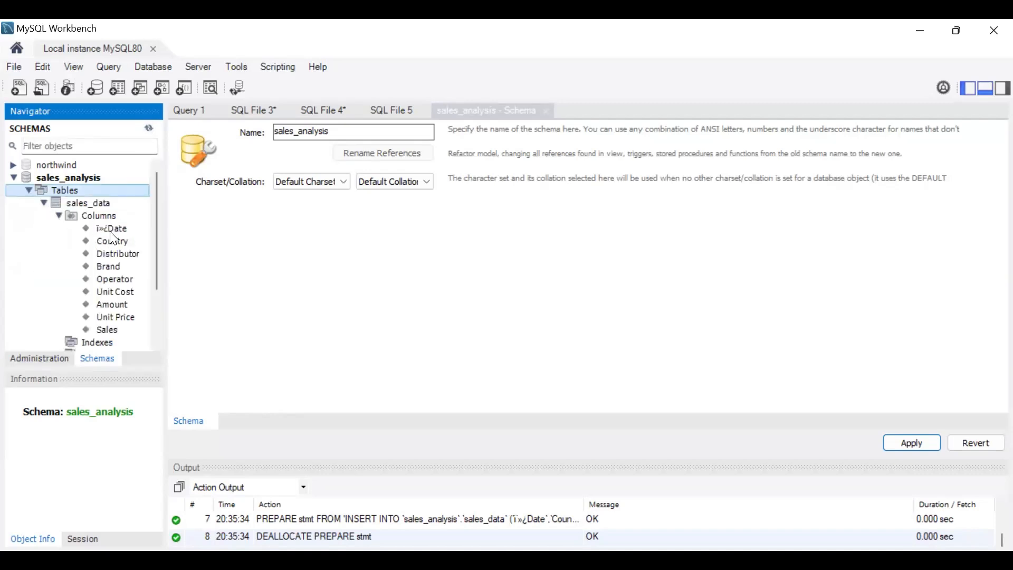
click(71, 202)
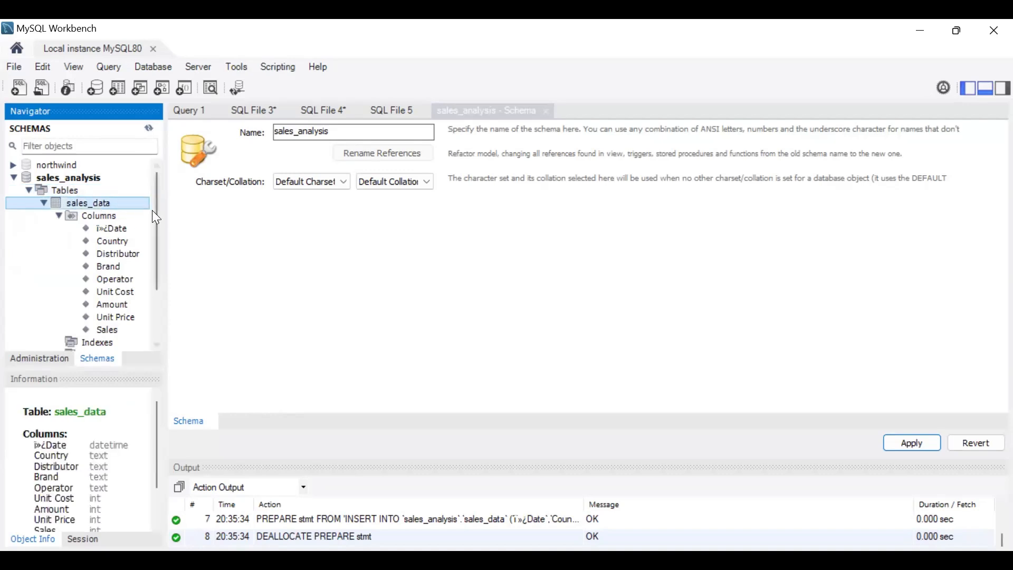
- Query all rows of sales_data, look through the result grid and enlarge the query editor slightly
click(144, 204)
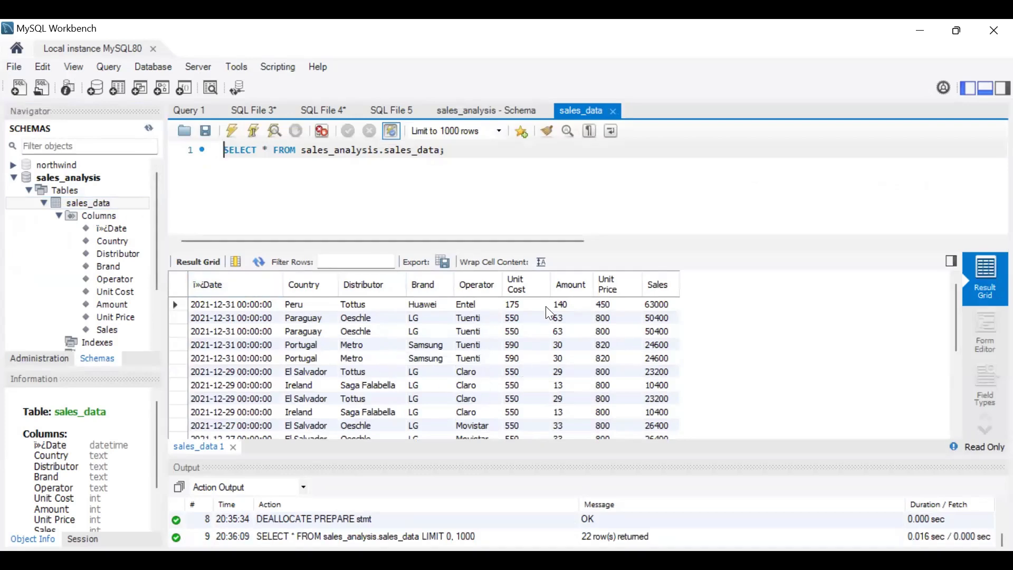
scroll(631, 349, down, 3)
scroll(630, 346, up, 4)
scroll(458, 352, down, 4)
scroll(413, 305, up, 4)
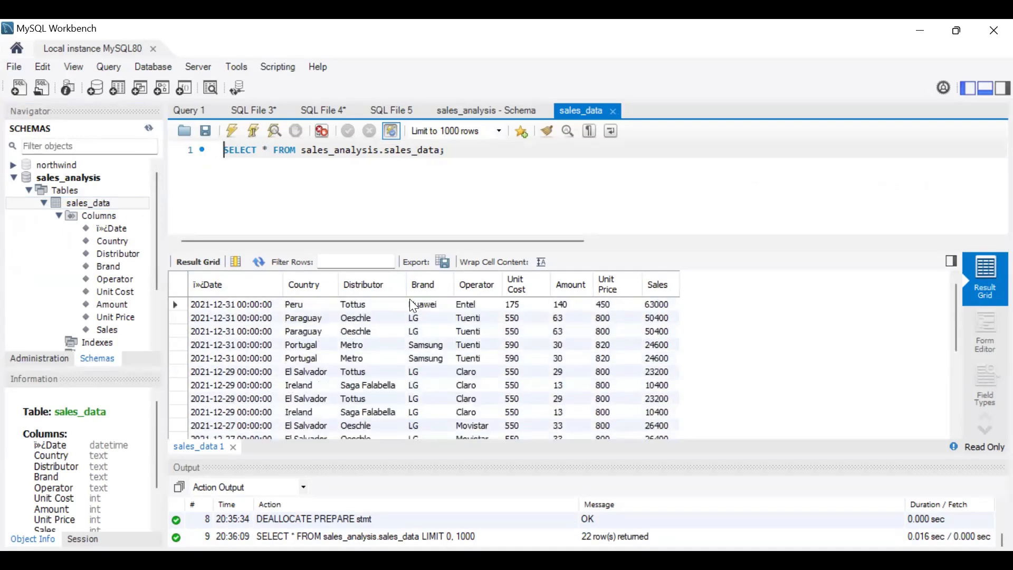
click(406, 212)
drag(474, 250, 484, 271)
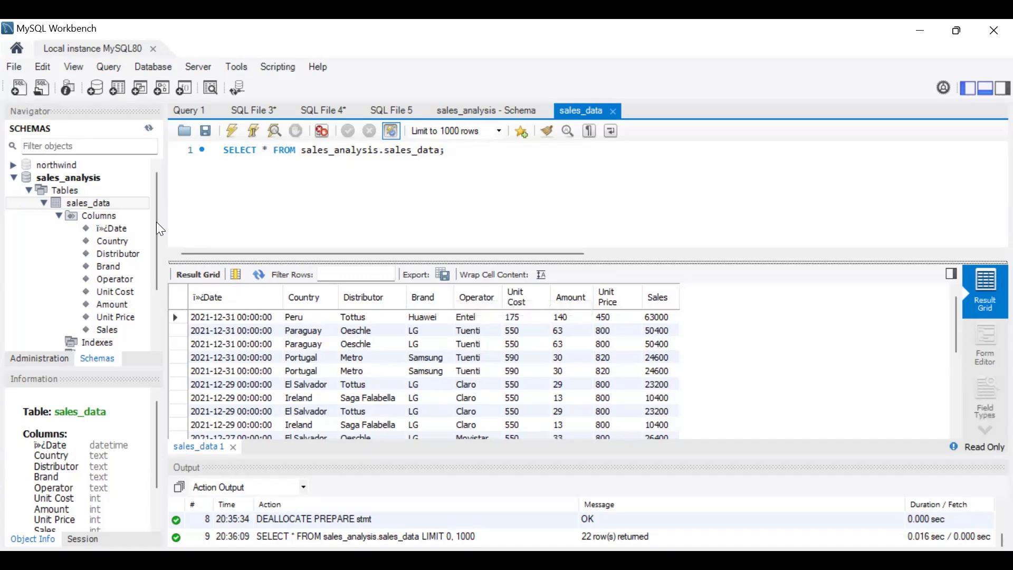
- Export the sales_data result set to Downloads as a CSV file named "exported data"
right_click(94, 203)
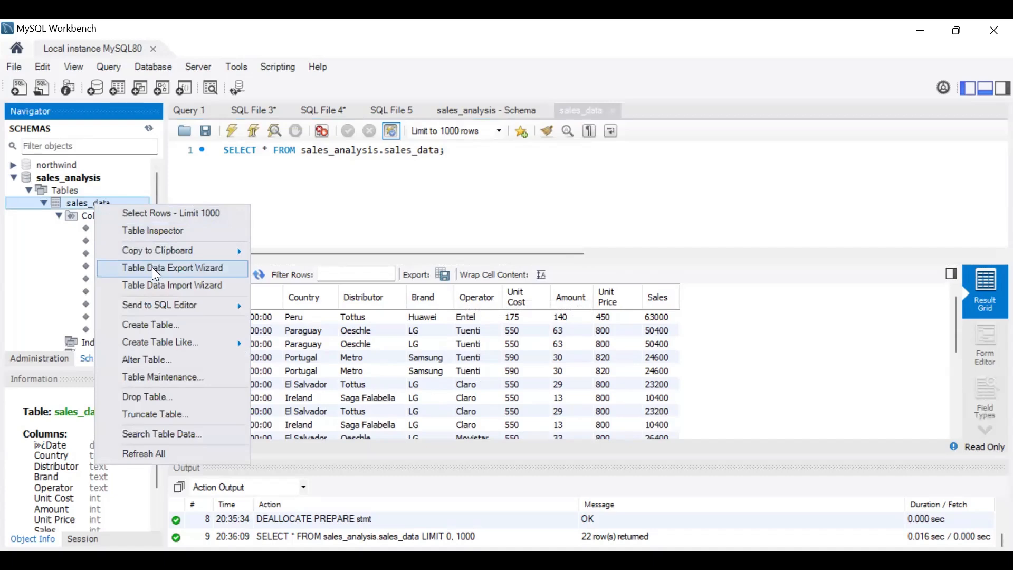
click(448, 275)
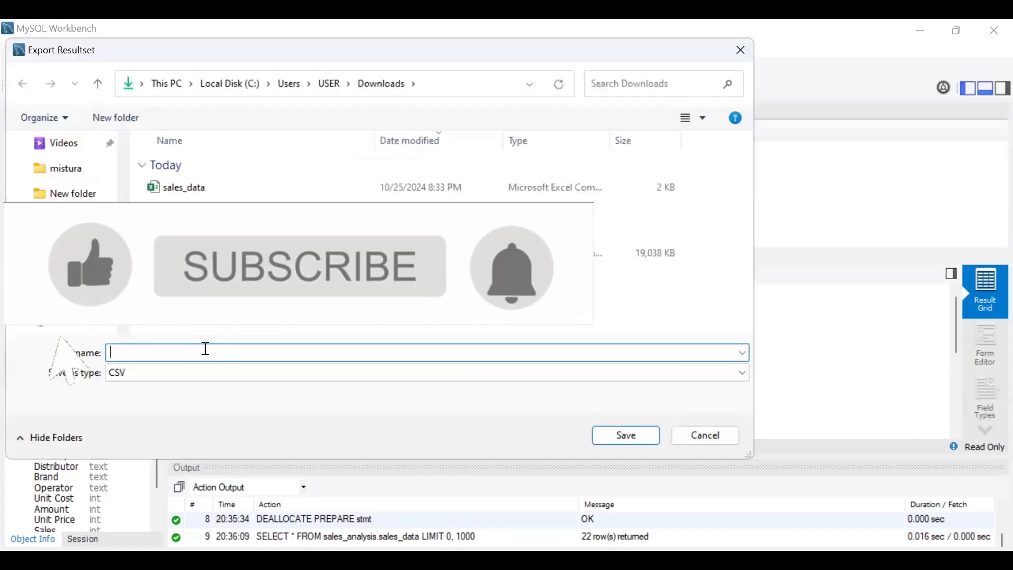
text(exported data)
click(312, 374)
click(311, 374)
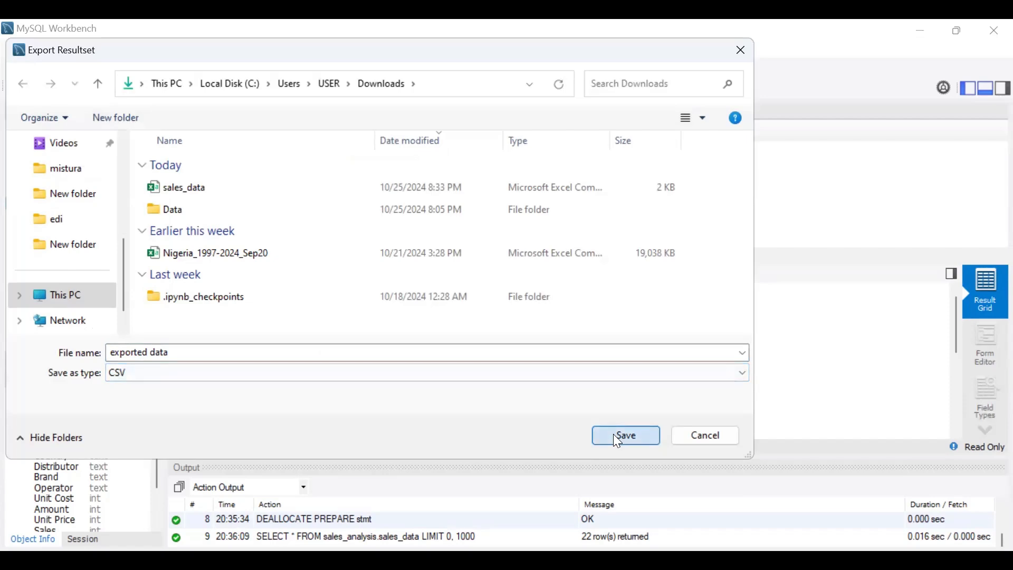
click(624, 434)
- Add the query "select Country from sales_data;" on line 3 of the editor and run it
click(437, 175)
text(sele)
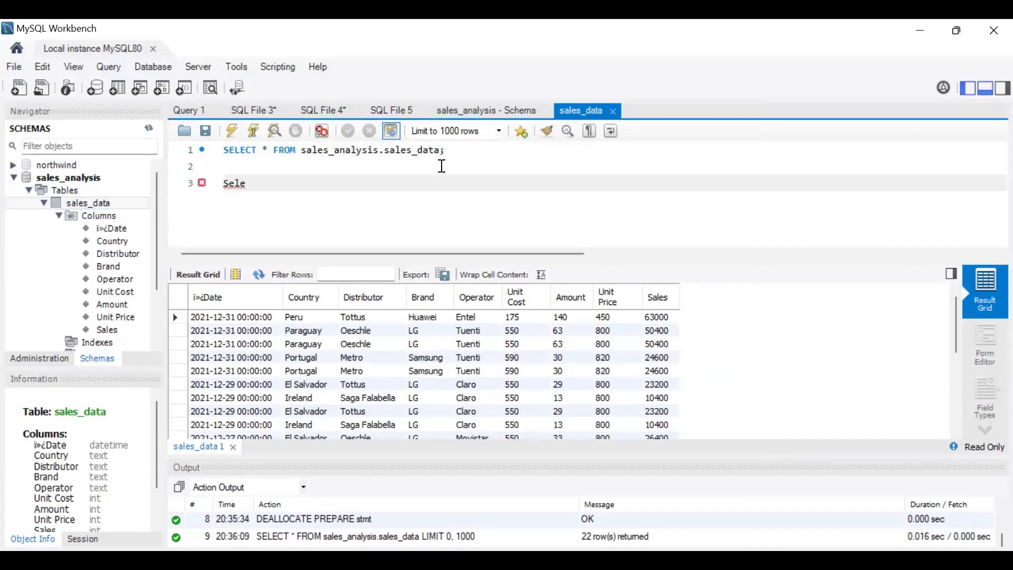
text(ct country from sales_data;)
key(Return)
click(267, 184)
key(BackSpace)
text(C)
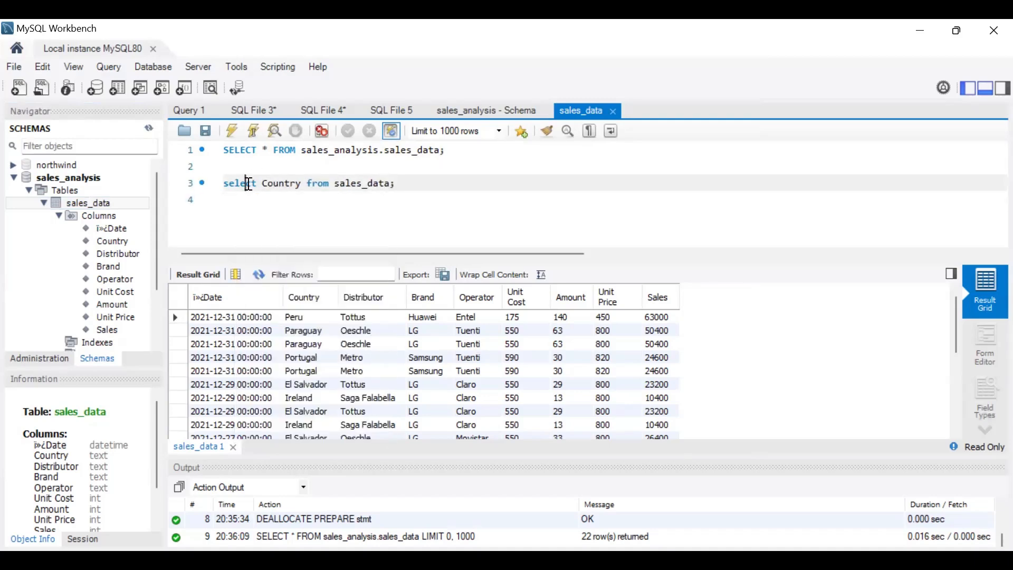
key(ctrl+Return)
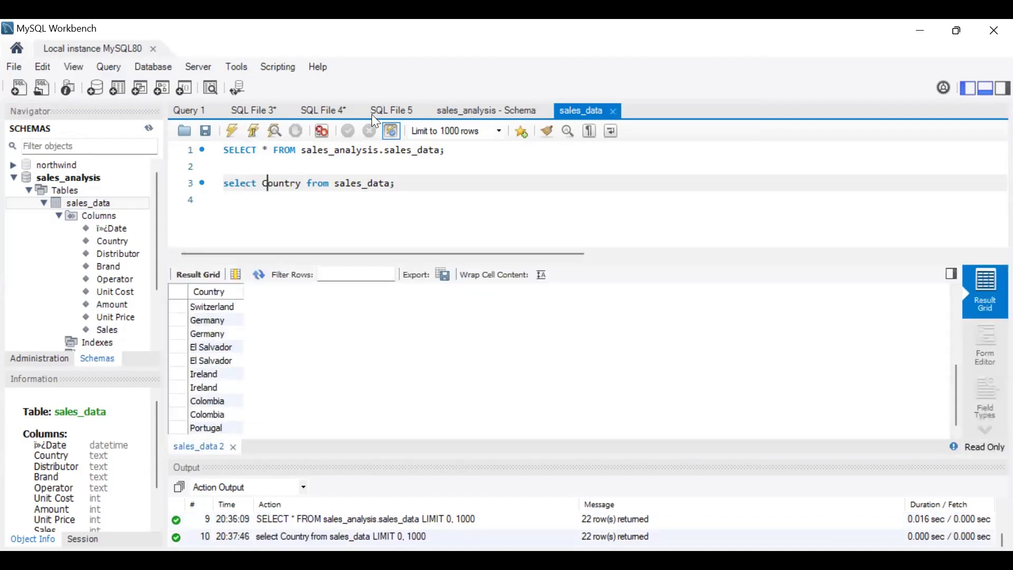